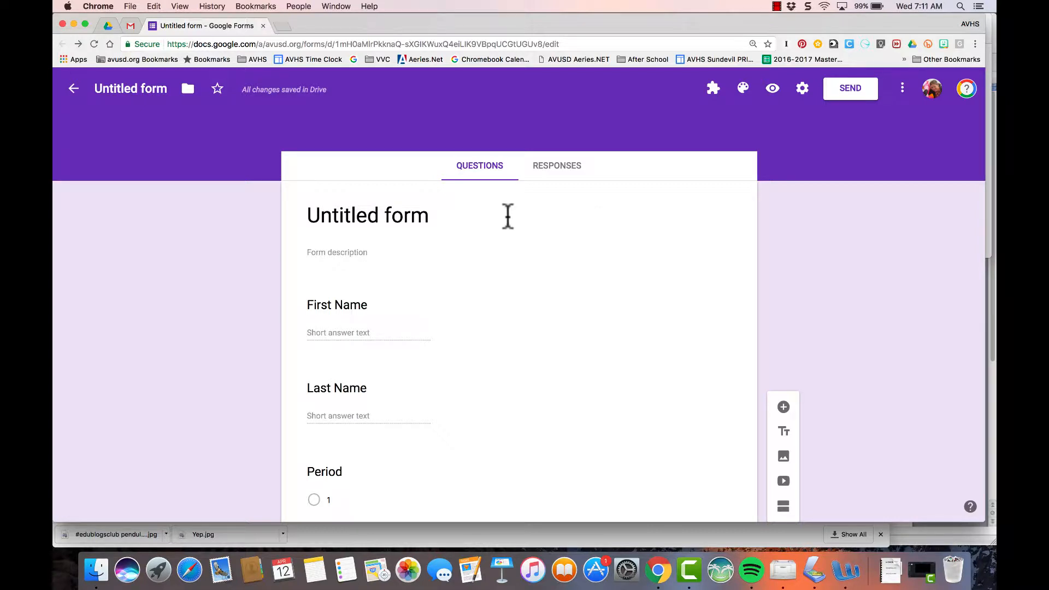
- Title the form "The quiz has an awesome name" and apply the same name to the form's file
{"action": "left_click", "coordinate": [428, 215]}
{"action": "type", "text": "Th"}
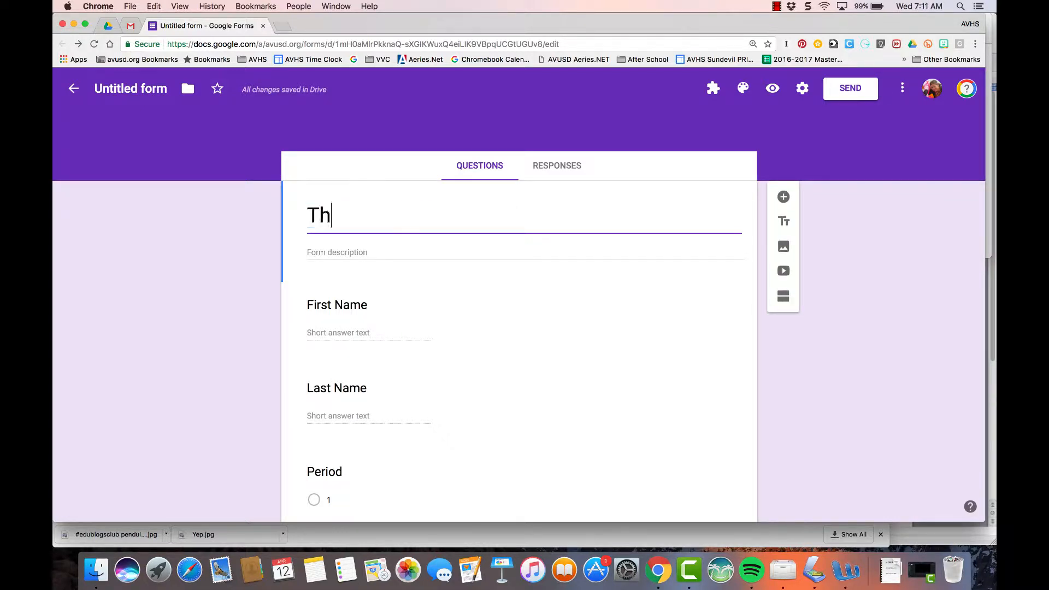
{"action": "type", "text": "e quiz has an awes"}
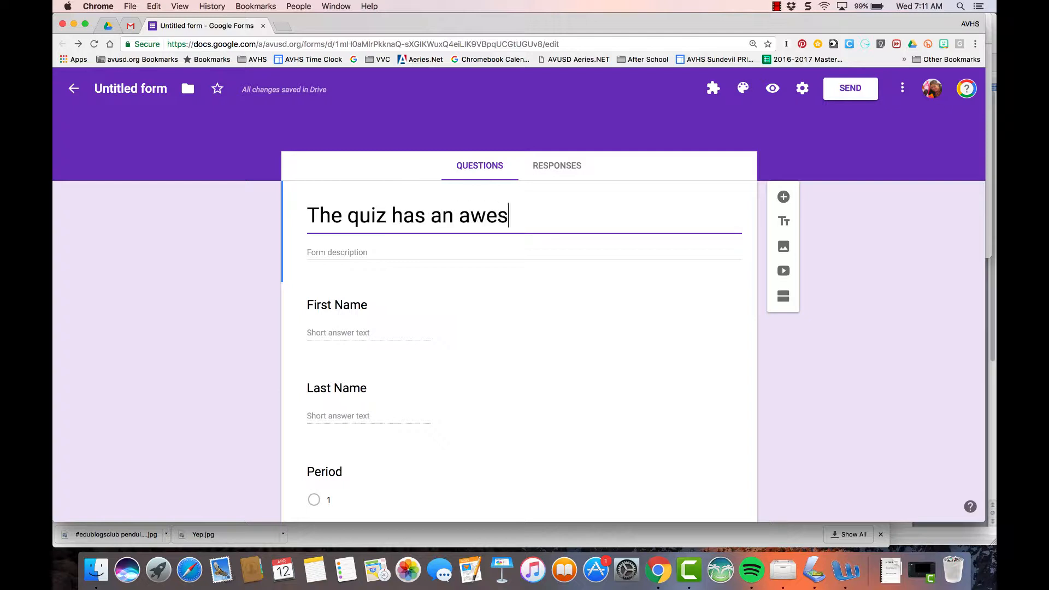
{"action": "type", "text": "ome name"}
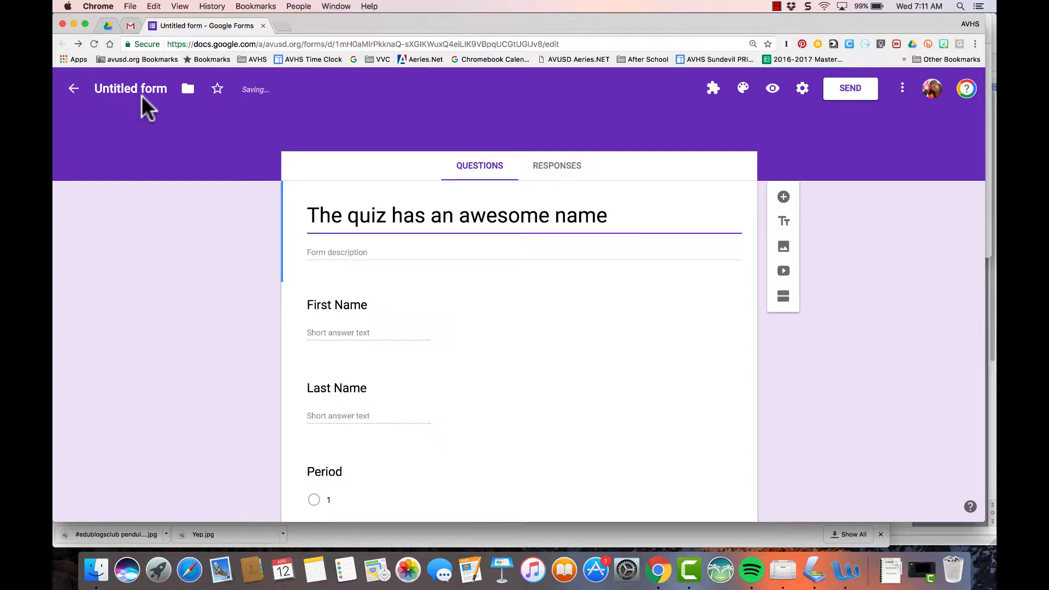
{"action": "left_click", "coordinate": [144, 88]}
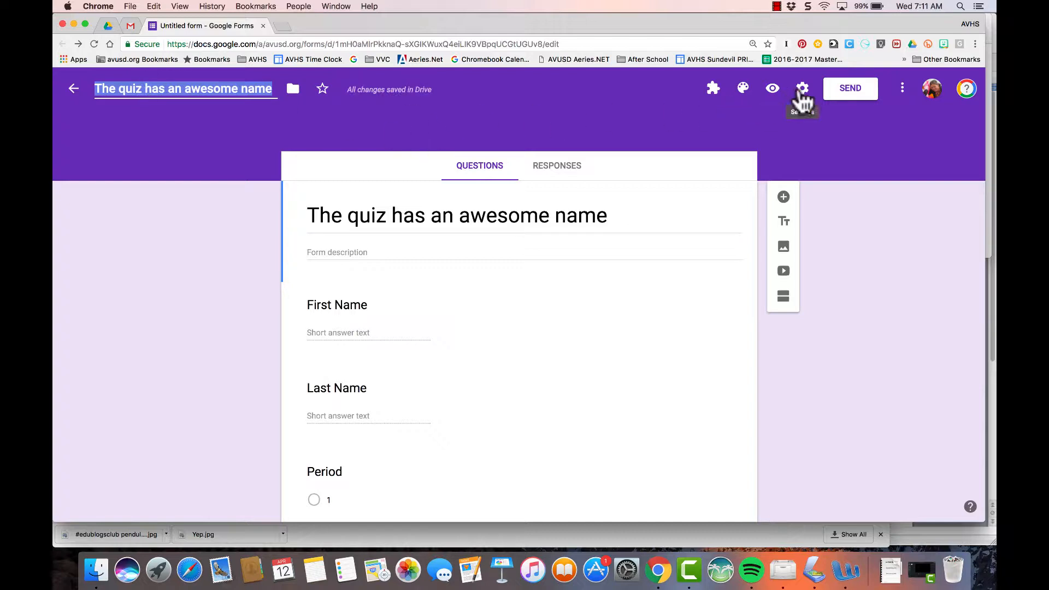
- Make the form a quiz that releases grades later after manual review, hiding missed questions, correct answers and point values from respondents
{"action": "left_click", "coordinate": [802, 90]}
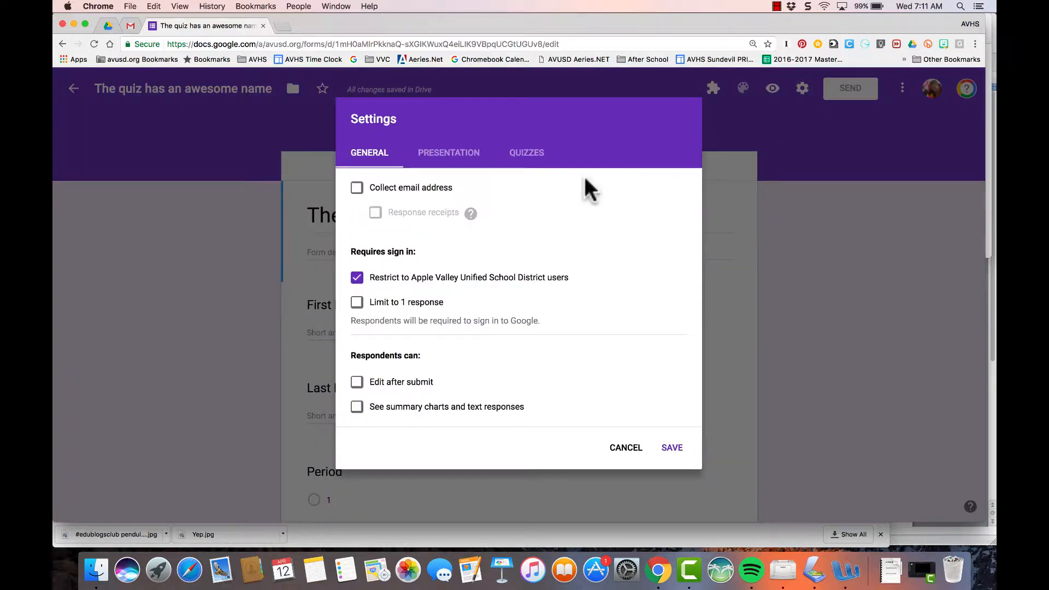
{"action": "left_click", "coordinate": [527, 153]}
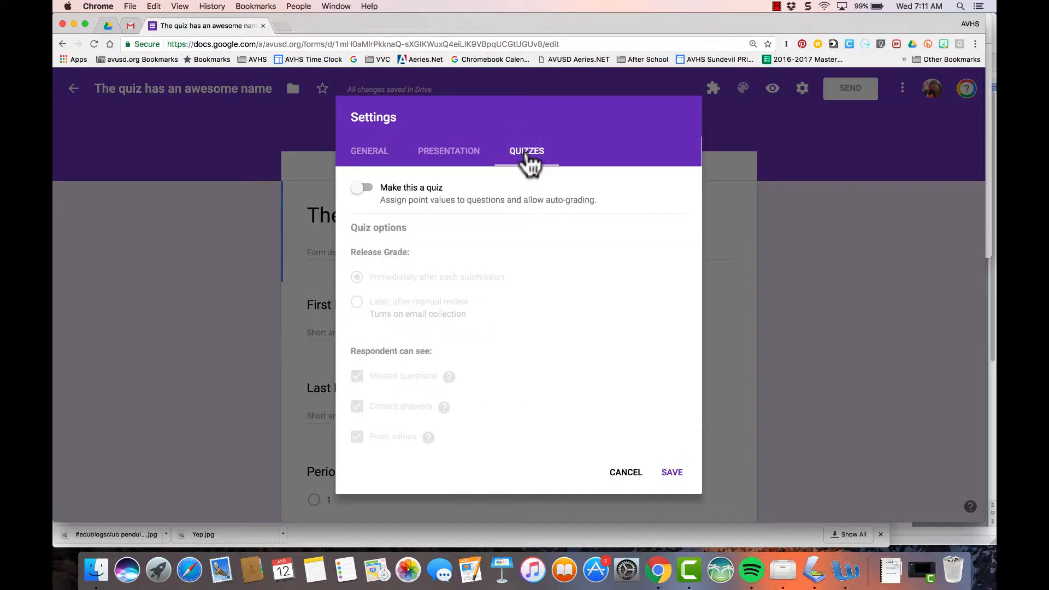
{"action": "left_click", "coordinate": [363, 189]}
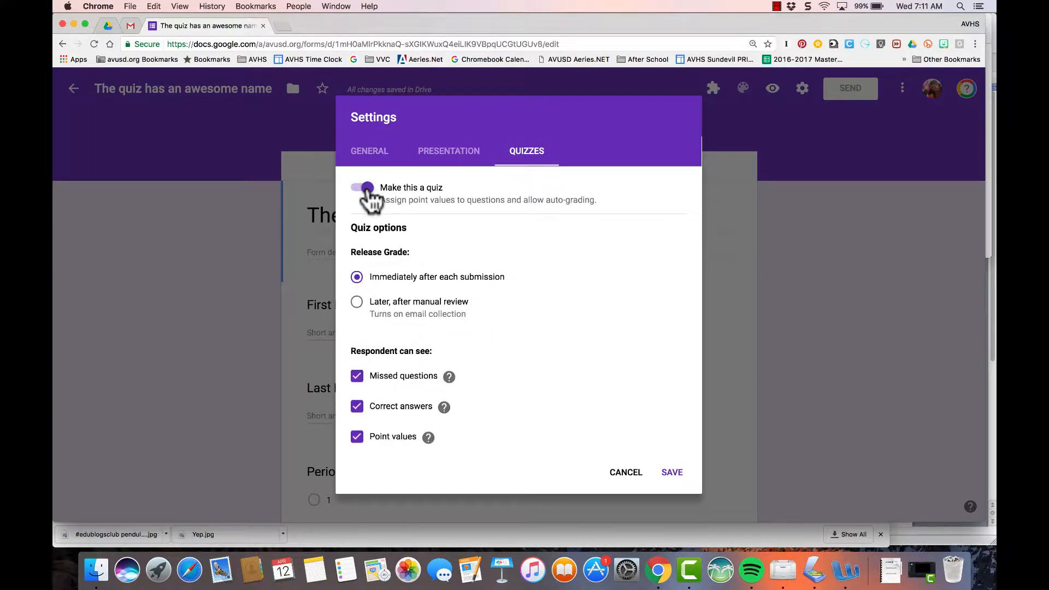
{"action": "left_click", "coordinate": [359, 304]}
{"action": "left_click", "coordinate": [356, 376]}
{"action": "left_click", "coordinate": [357, 407]}
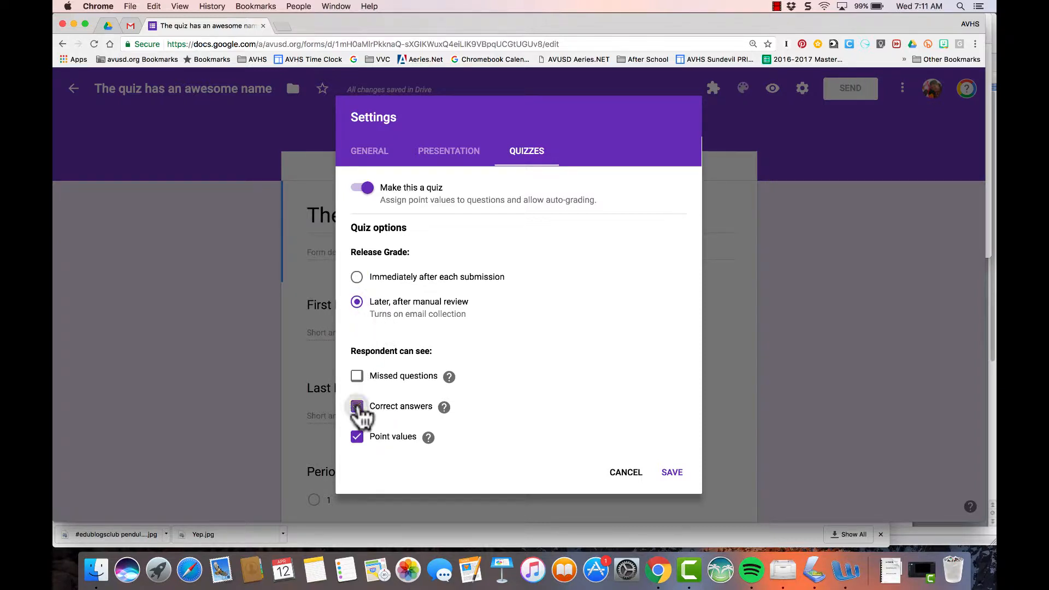
{"action": "left_click", "coordinate": [357, 437]}
{"action": "left_click", "coordinate": [357, 440]}
{"action": "left_click", "coordinate": [358, 438]}
- Enable shuffled question order in the presentation settings and save the form settings
{"action": "left_click", "coordinate": [456, 155]}
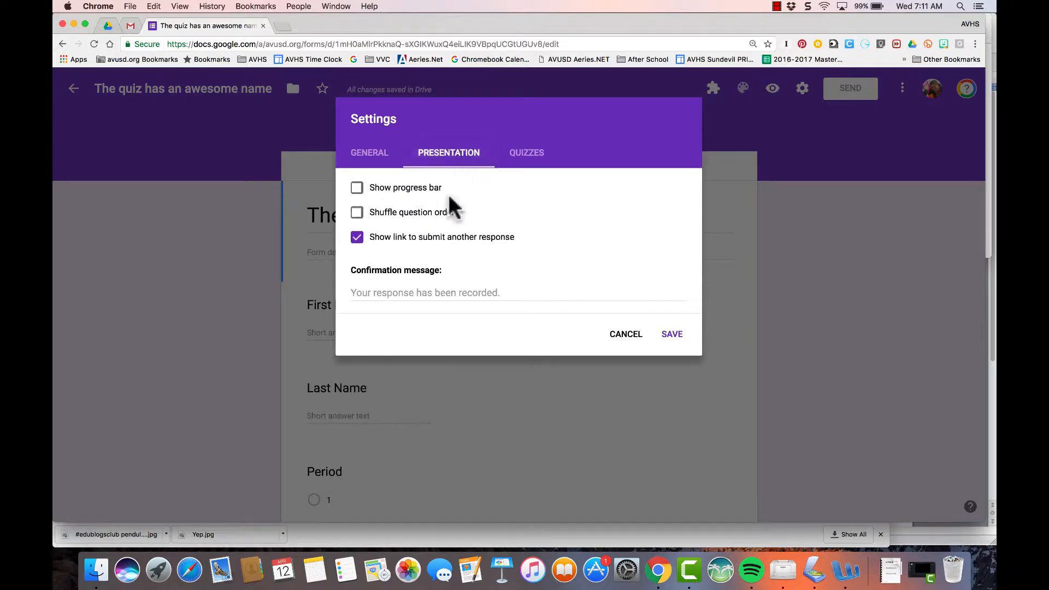
{"action": "left_click", "coordinate": [356, 213]}
{"action": "left_click", "coordinate": [671, 335]}
- Examine the required Code question's data validation rule, including its validation type choices
{"action": "scroll", "coordinate": [619, 373], "scroll_direction": "down", "scroll_amount": 3}
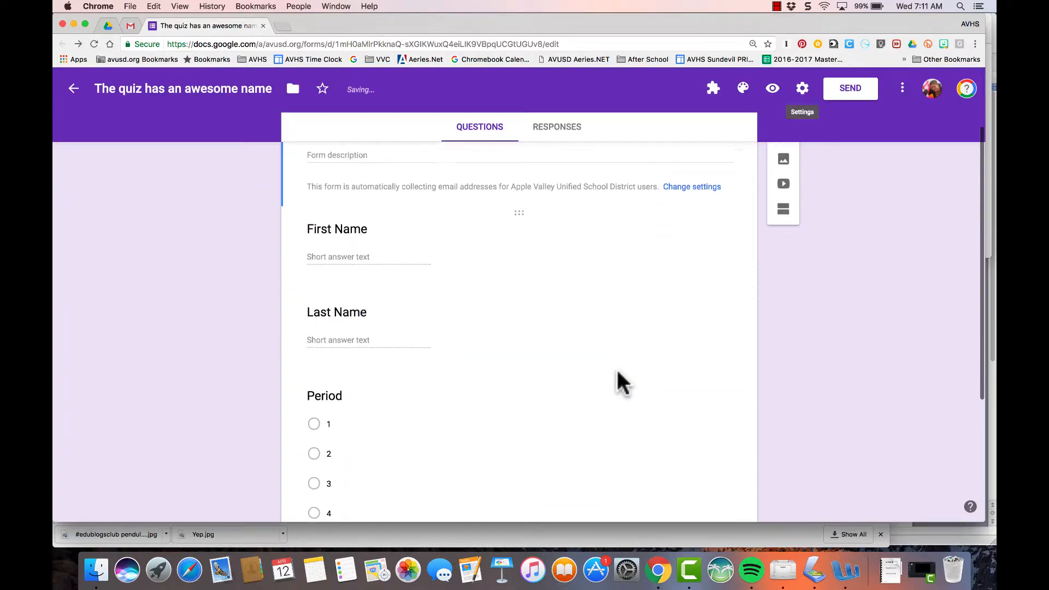
{"action": "scroll", "coordinate": [619, 373], "scroll_direction": "down", "scroll_amount": 2}
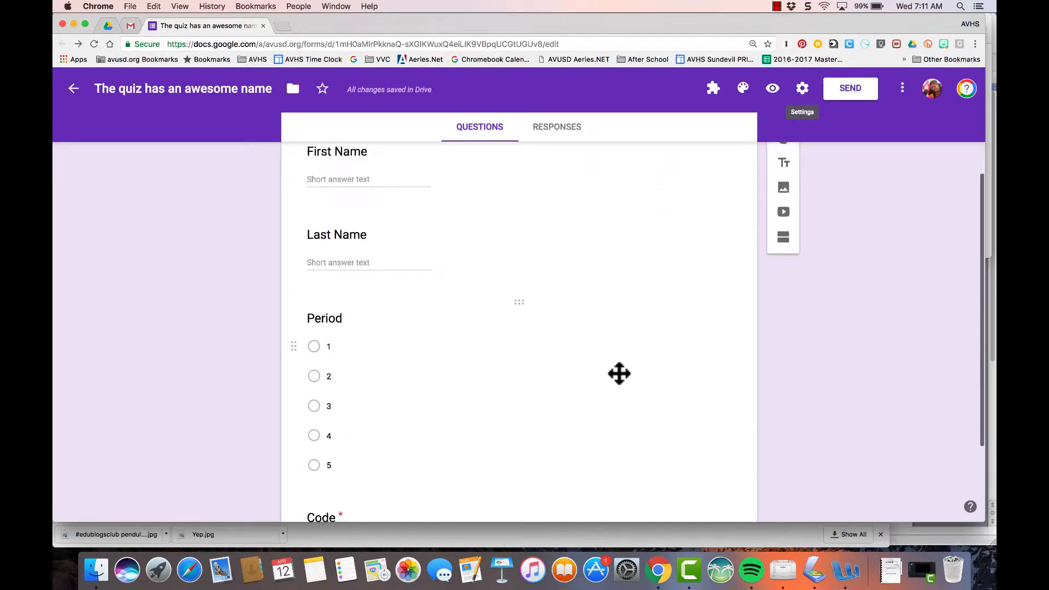
{"action": "scroll", "coordinate": [619, 374], "scroll_direction": "down", "scroll_amount": 3}
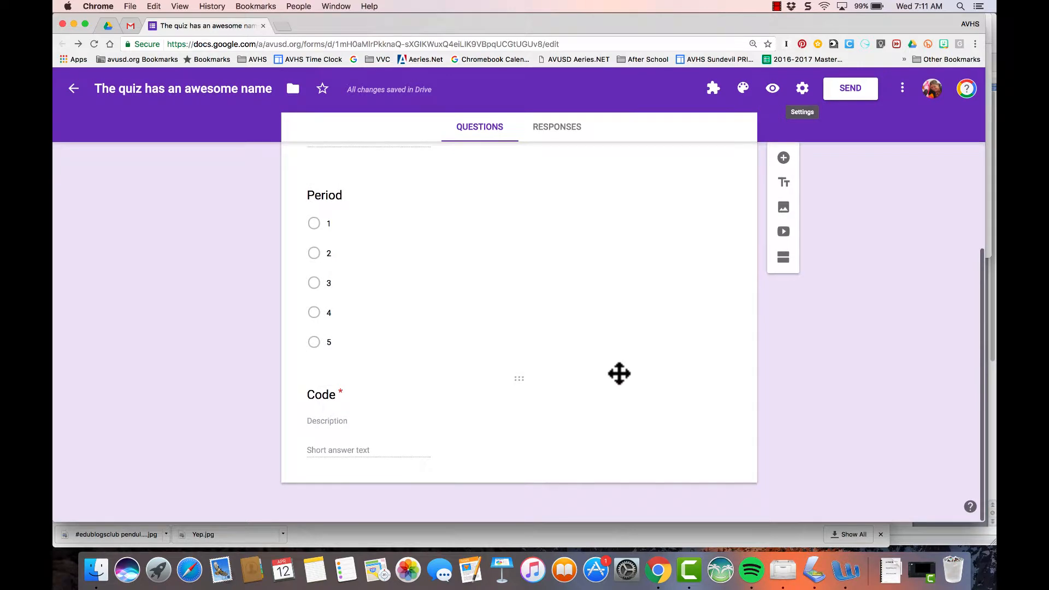
{"action": "left_click", "coordinate": [491, 419]}
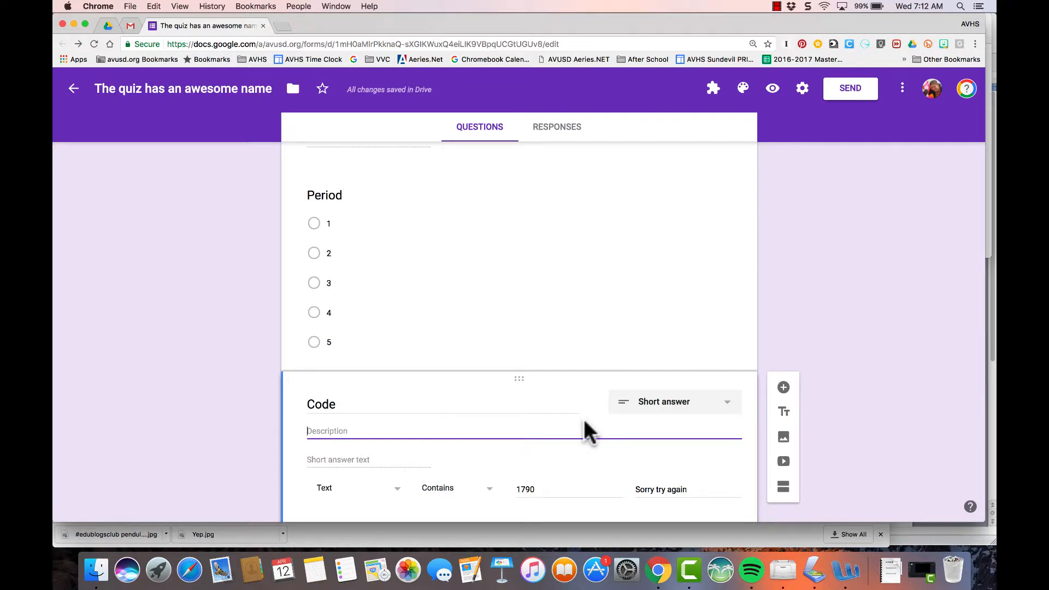
{"action": "scroll", "coordinate": [568, 462], "scroll_direction": "down", "scroll_amount": 2}
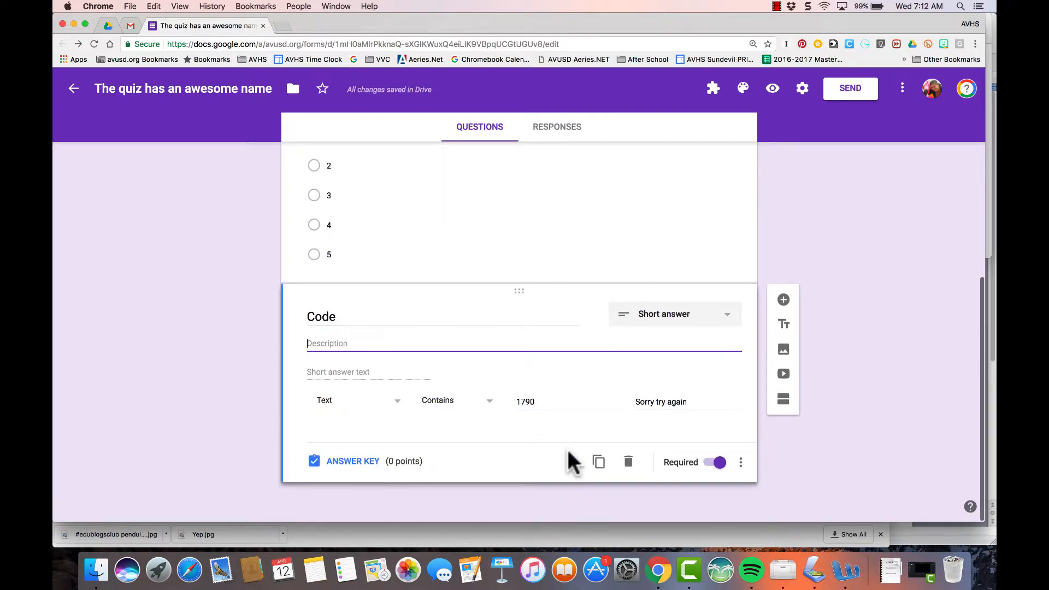
{"action": "left_click", "coordinate": [743, 463]}
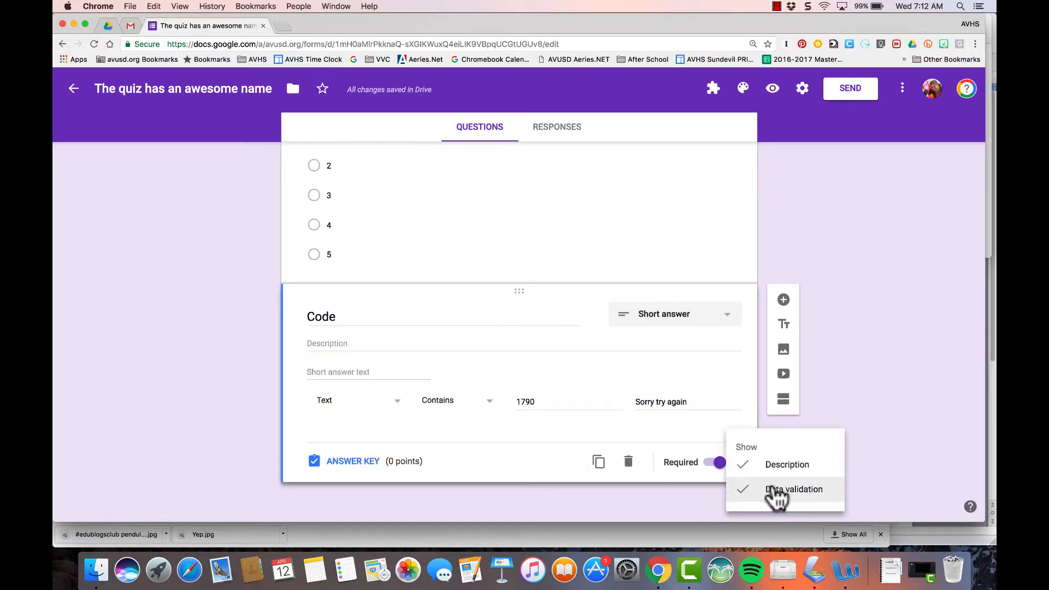
{"action": "left_click", "coordinate": [491, 428]}
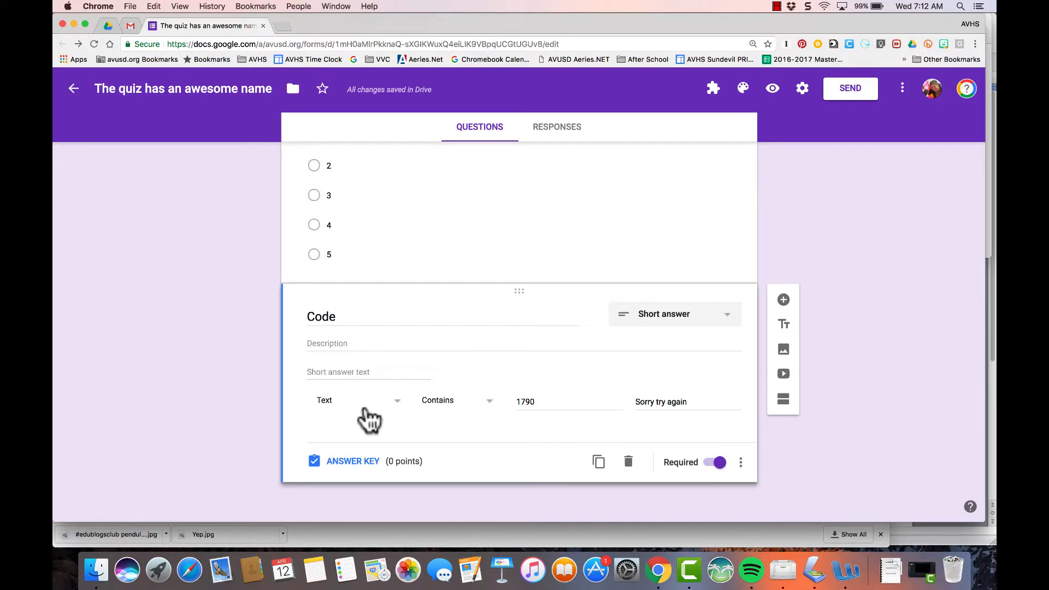
{"action": "left_click", "coordinate": [397, 404]}
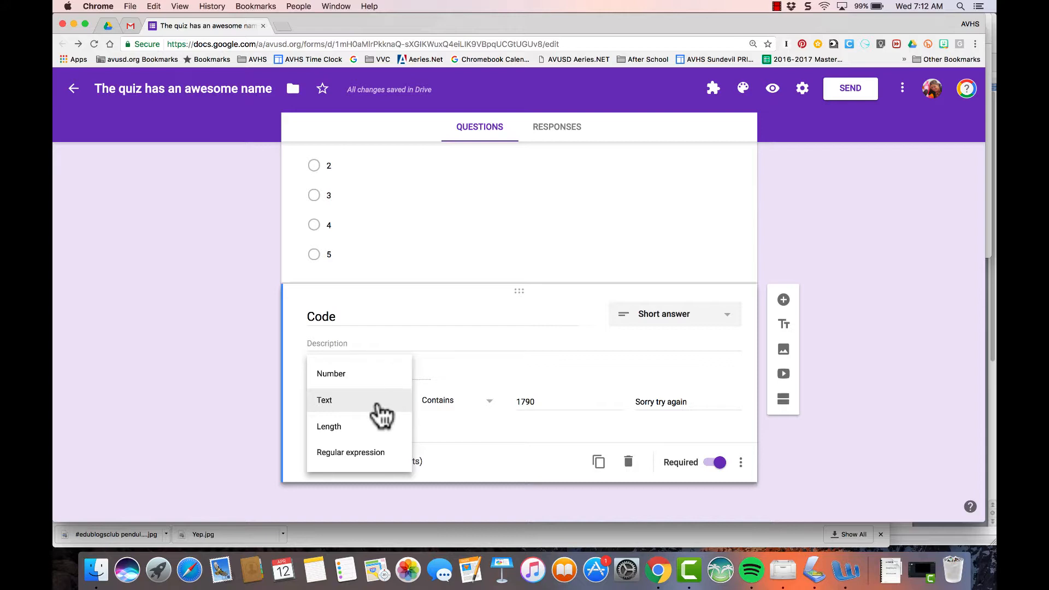
{"action": "left_click", "coordinate": [385, 405]}
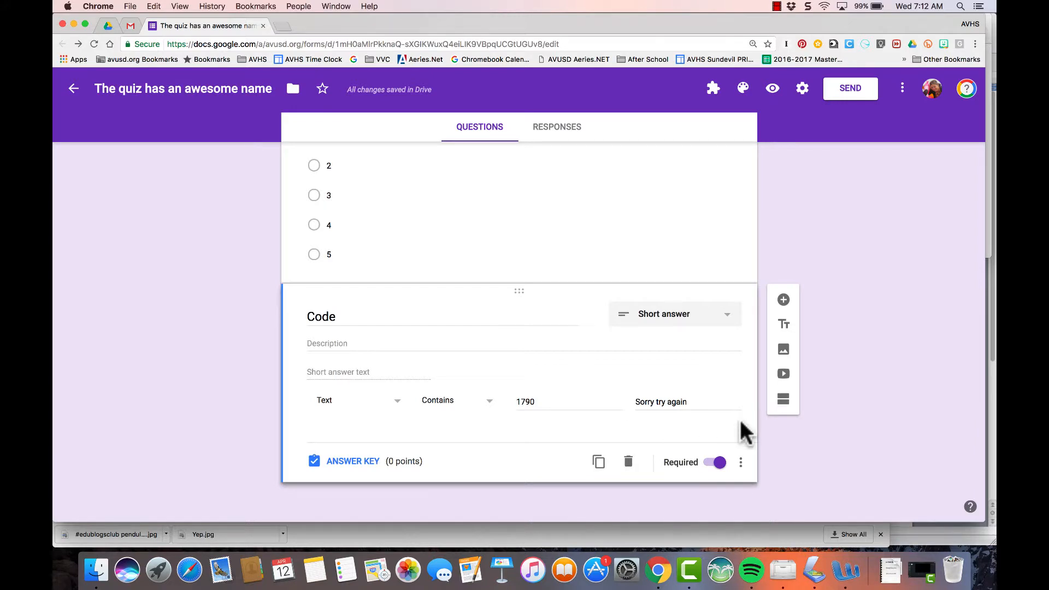
- Add a second section to the form after the Code question
{"action": "left_click", "coordinate": [784, 400]}
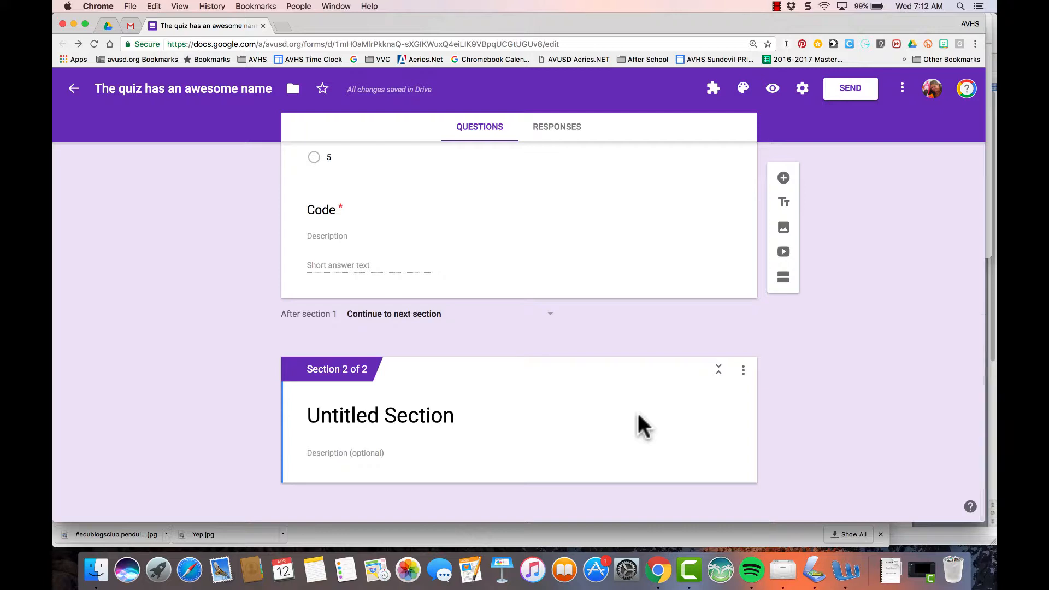
{"action": "scroll", "coordinate": [621, 316], "scroll_direction": "up", "scroll_amount": 5}
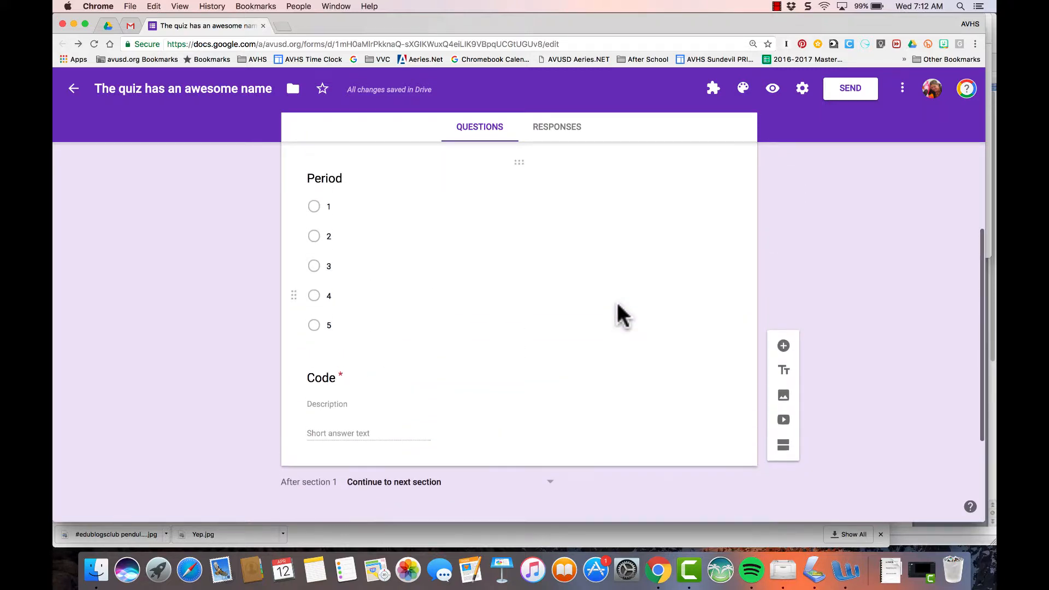
{"action": "scroll", "coordinate": [610, 277], "scroll_direction": "up", "scroll_amount": 2}
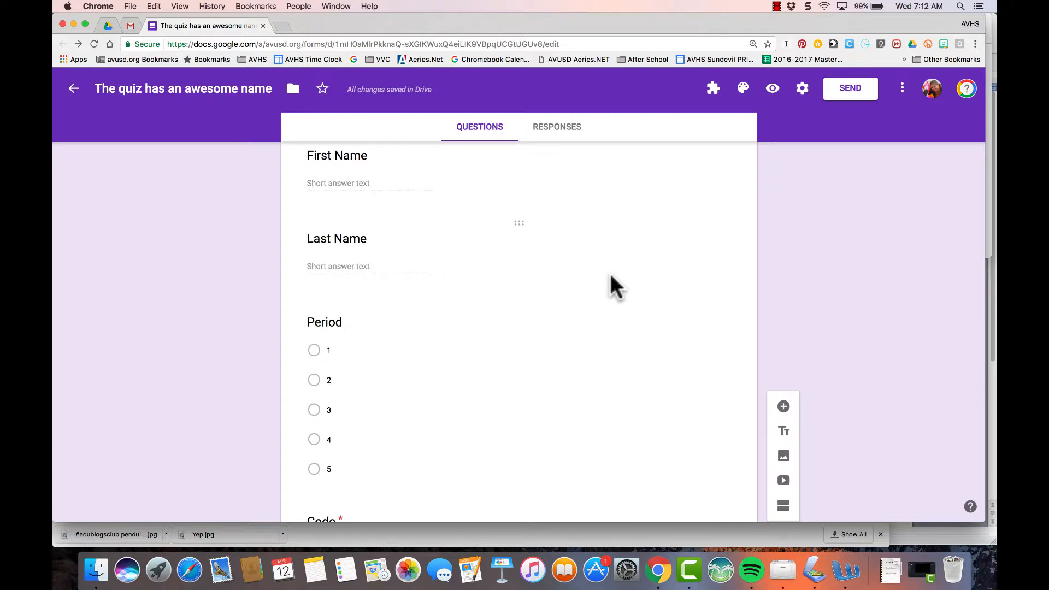
{"action": "scroll", "coordinate": [611, 275], "scroll_direction": "down", "scroll_amount": 5}
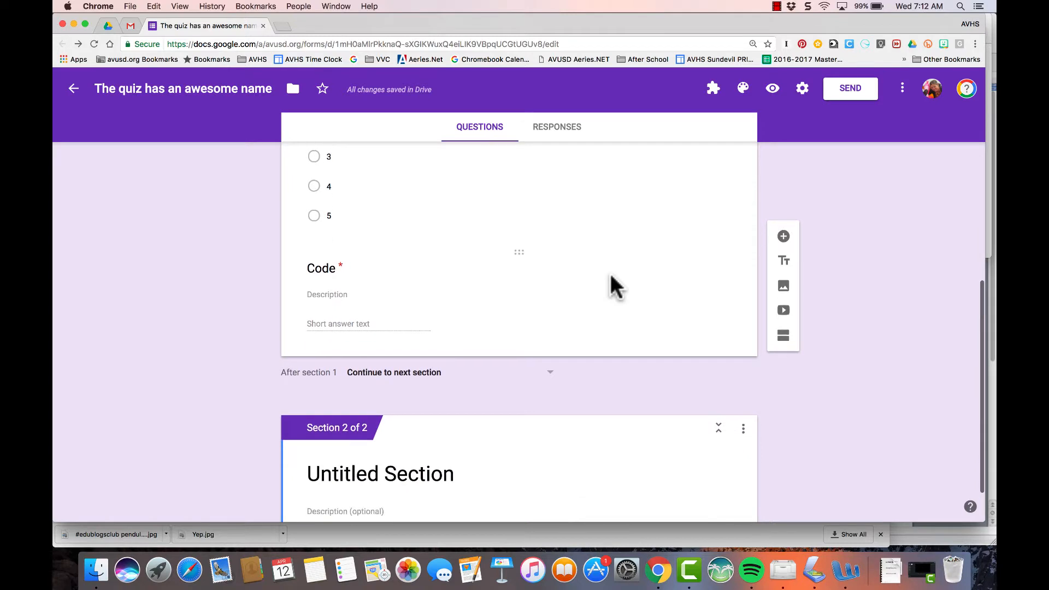
{"action": "scroll", "coordinate": [611, 276], "scroll_direction": "down", "scroll_amount": 1}
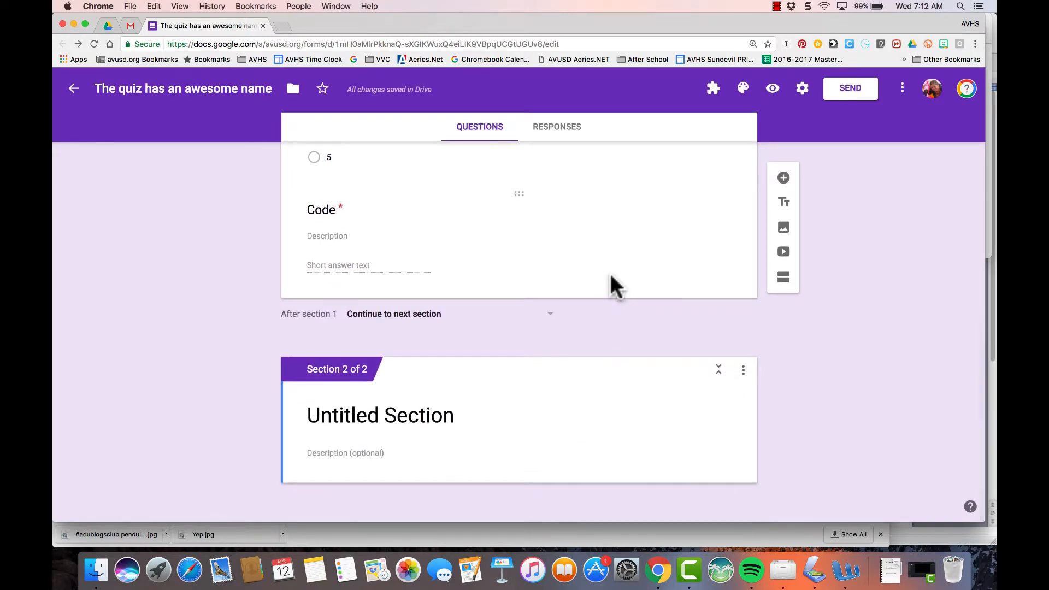
{"action": "left_click", "coordinate": [470, 415]}
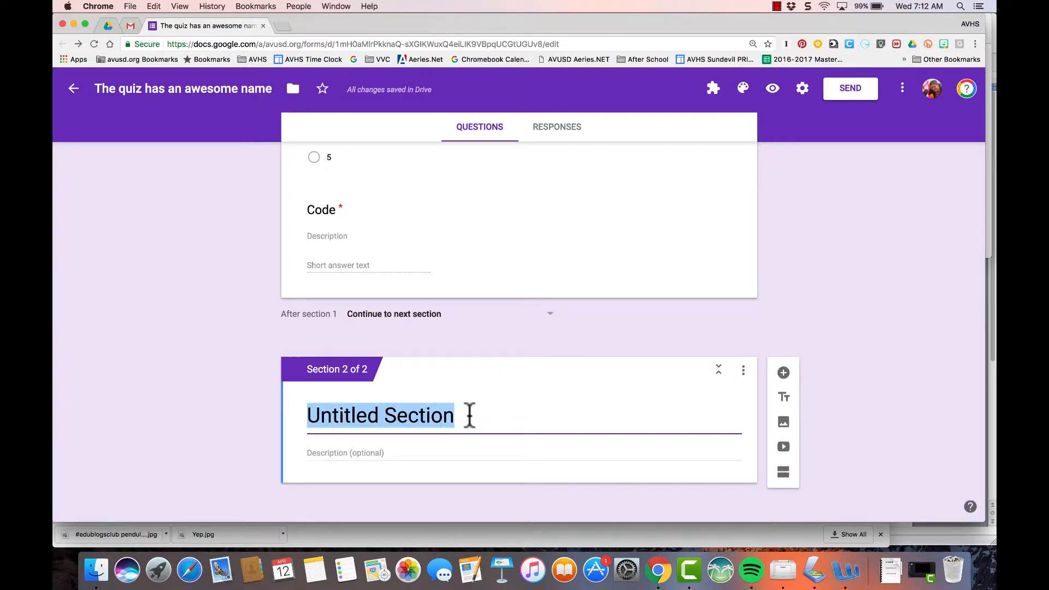
- Add a multiple-choice question titled "First question" to the second section
{"action": "left_click", "coordinate": [784, 373]}
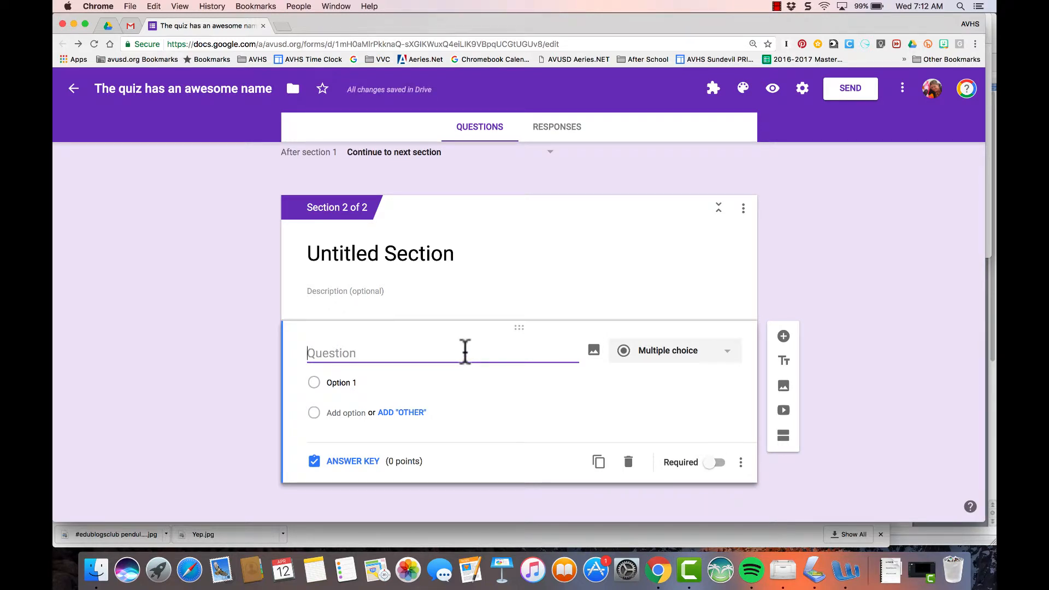
{"action": "type", "text": "First ques"}
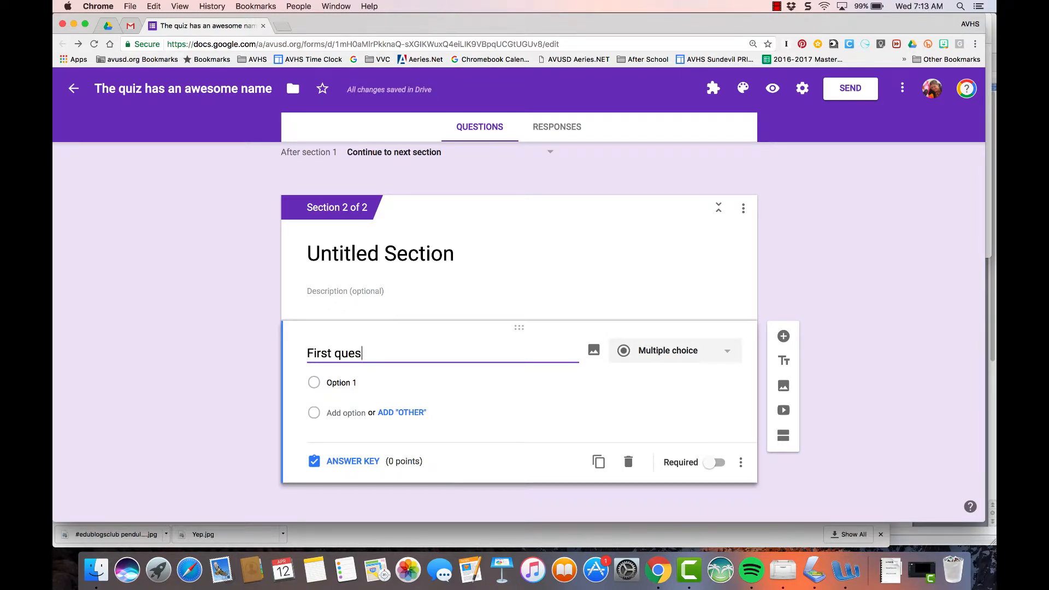
{"action": "type", "text": "tion"}
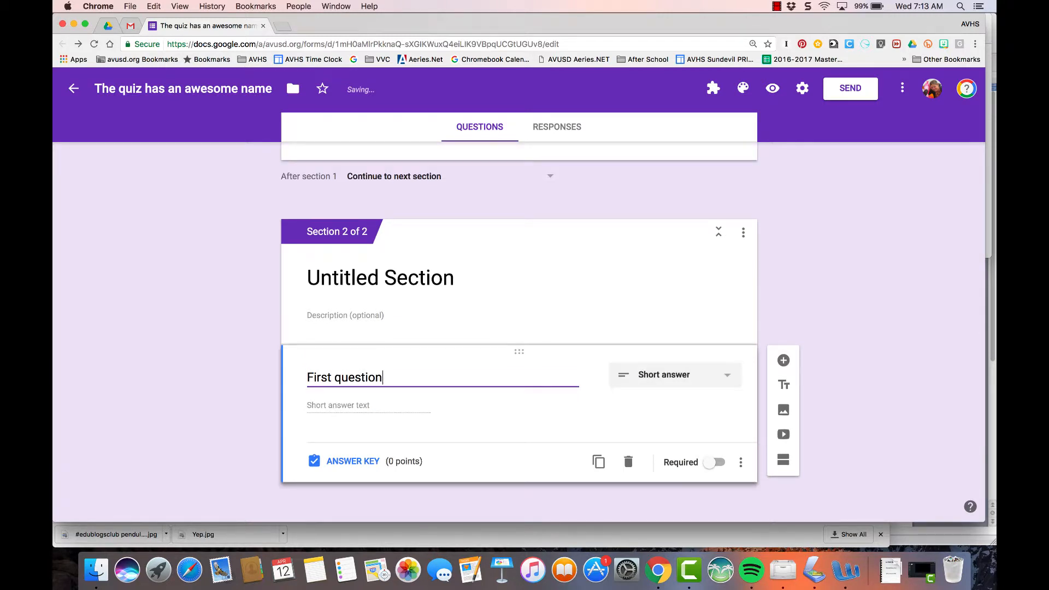
{"action": "key", "text": "Tab"}
{"action": "key", "text": "Tab"}
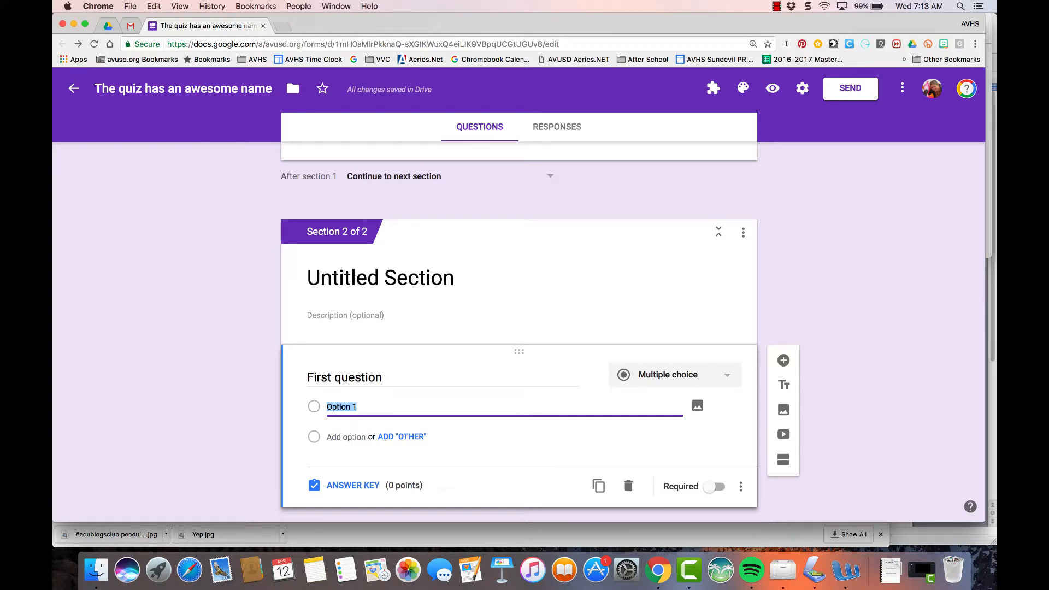
- Enter "Correct answer" and "wrong answer" as the first two options of the first question
{"action": "type", "text": "Correcto  answer"}
{"action": "key", "text": "Tab"}
{"action": "key", "text": "Tab"}
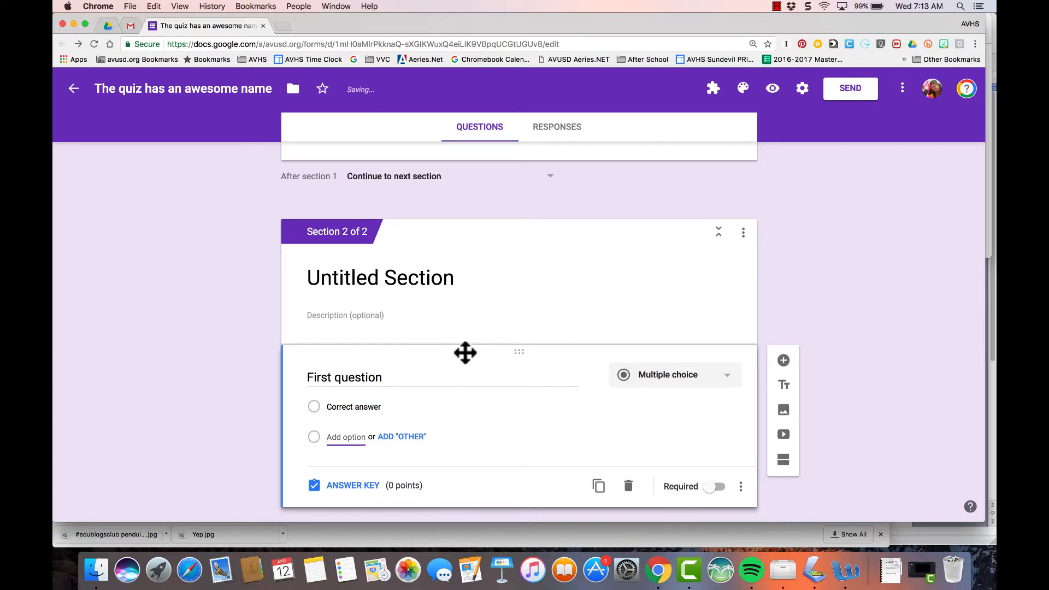
{"action": "type", "text": "wrong w"}
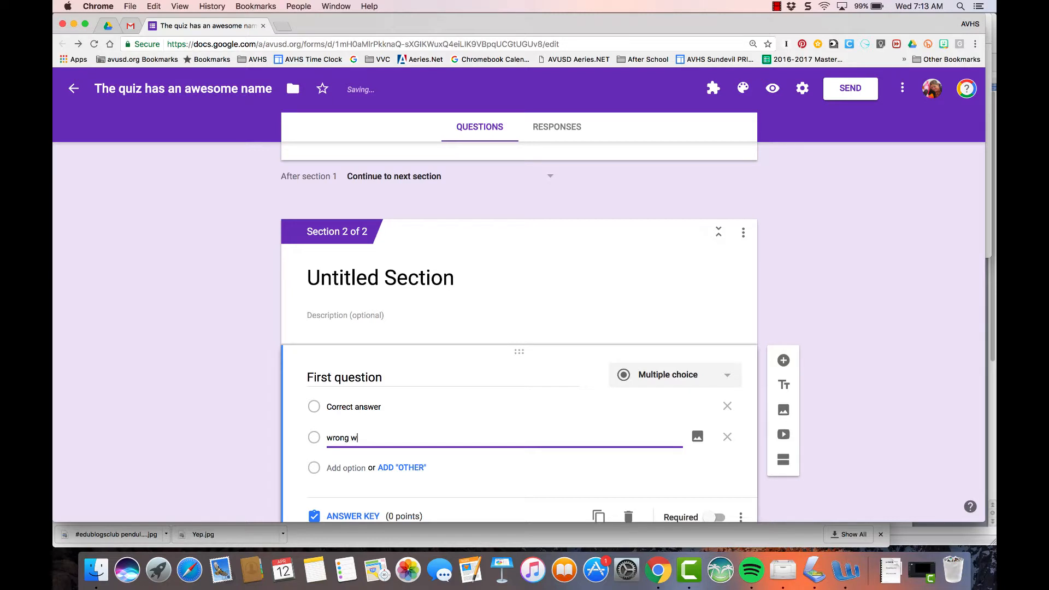
{"action": "key", "text": "BackSpace"}
{"action": "type", "text": "answer"}
{"action": "key", "text": "Tab"}
{"action": "key", "text": "Tab"}
{"action": "key", "text": "Tab"}
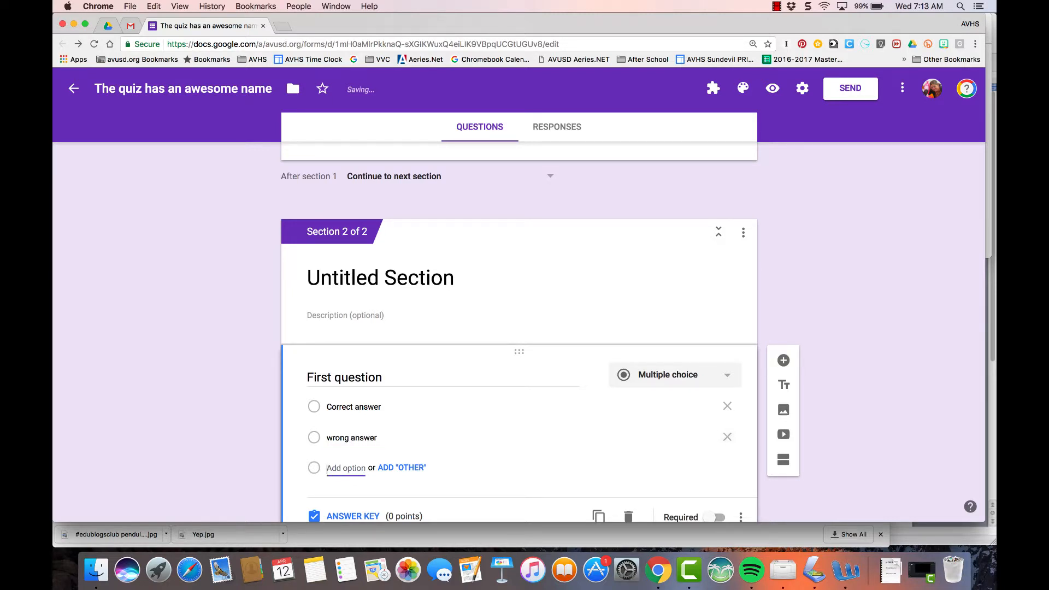
- Add a third option reading "wrong answer" to the first question
{"action": "type", "text": "answer"}
{"action": "key", "text": "BackSpace"}
{"action": "key", "text": "BackSpace"}
{"action": "key", "text": "BackSpace"}
{"action": "key", "text": "BackSpace"}
{"action": "key", "text": "BackSpace"}
{"action": "key", "text": "BackSpace"}
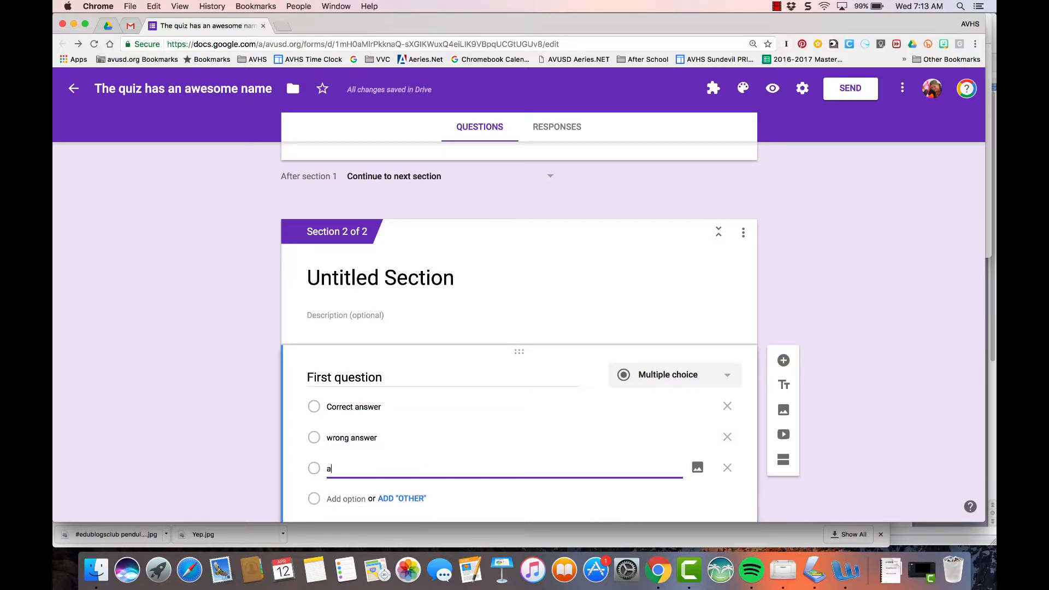
{"action": "type", "text": "wrong answer"}
- Set the first question's answer key to 1 point with "Correct answer" marked as the correct option
{"action": "scroll", "coordinate": [521, 401], "scroll_direction": "down", "scroll_amount": 3}
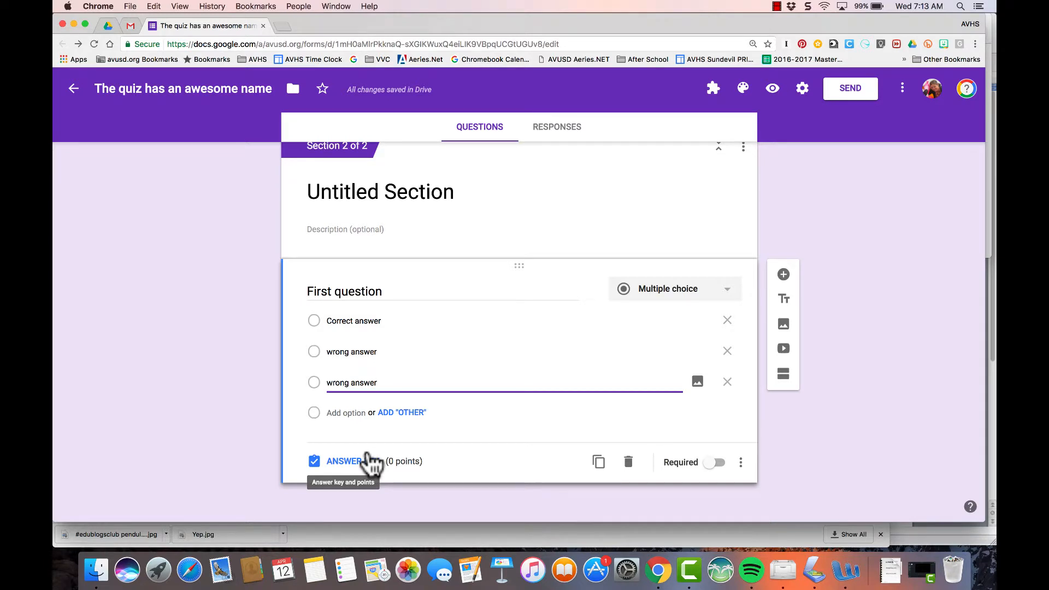
{"action": "left_click", "coordinate": [348, 464]}
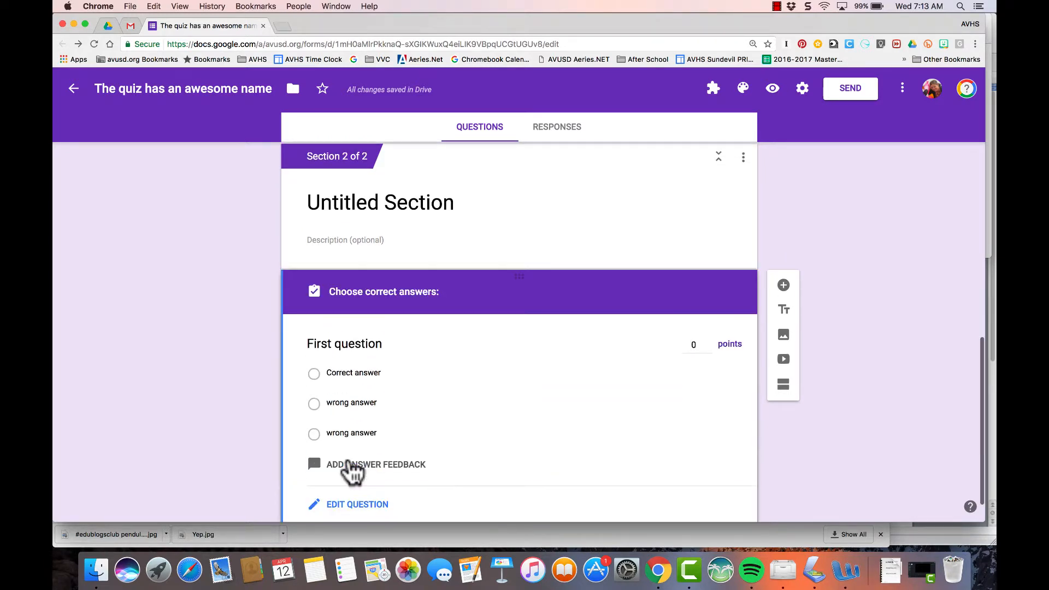
{"action": "left_click", "coordinate": [708, 343]}
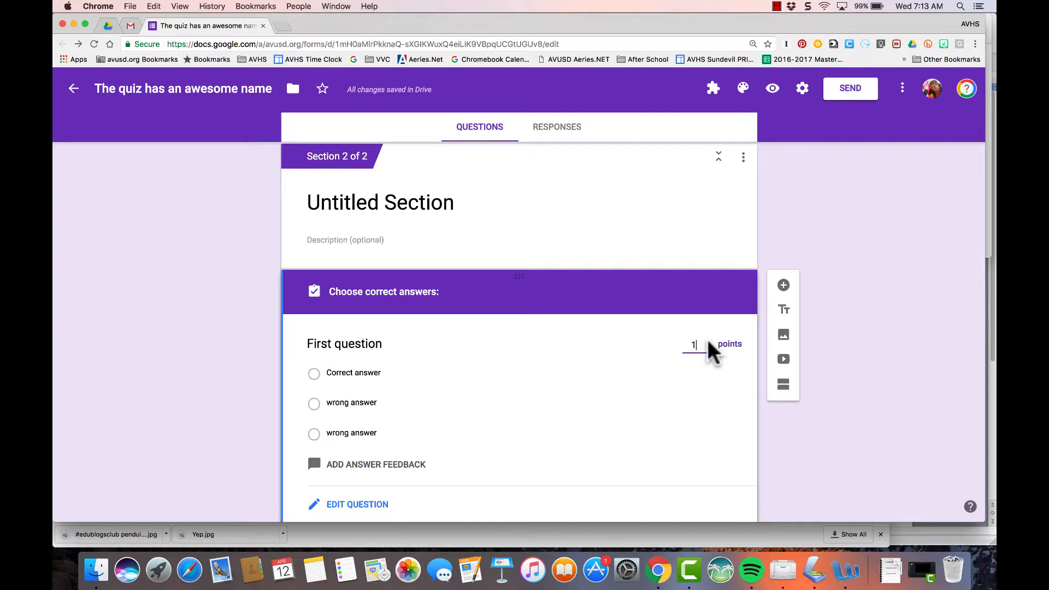
{"action": "left_click", "coordinate": [509, 373]}
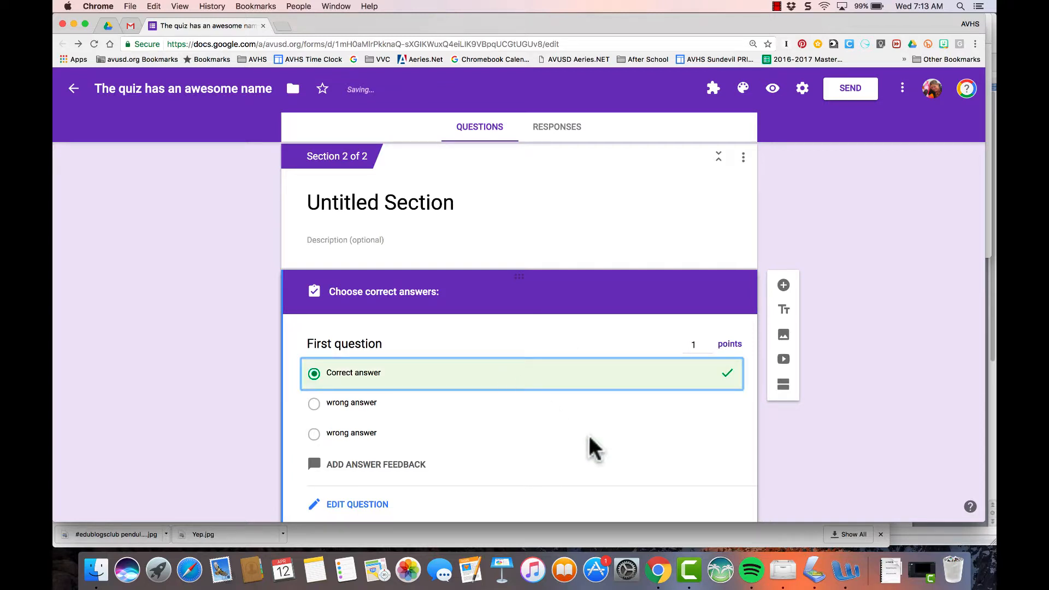
{"action": "scroll", "coordinate": [588, 440], "scroll_direction": "down", "scroll_amount": 1}
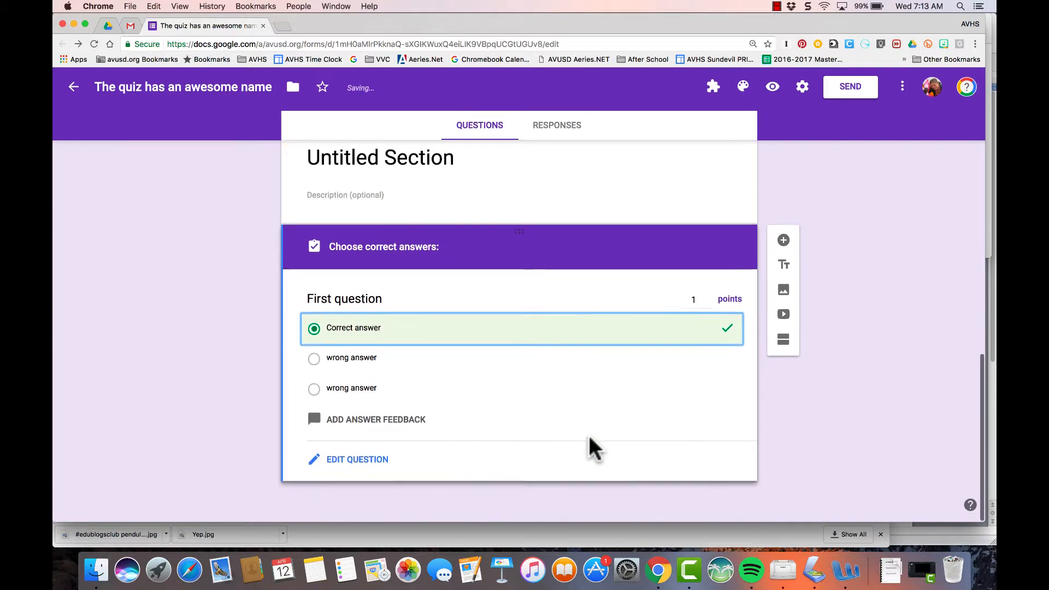
{"action": "left_click", "coordinate": [374, 464]}
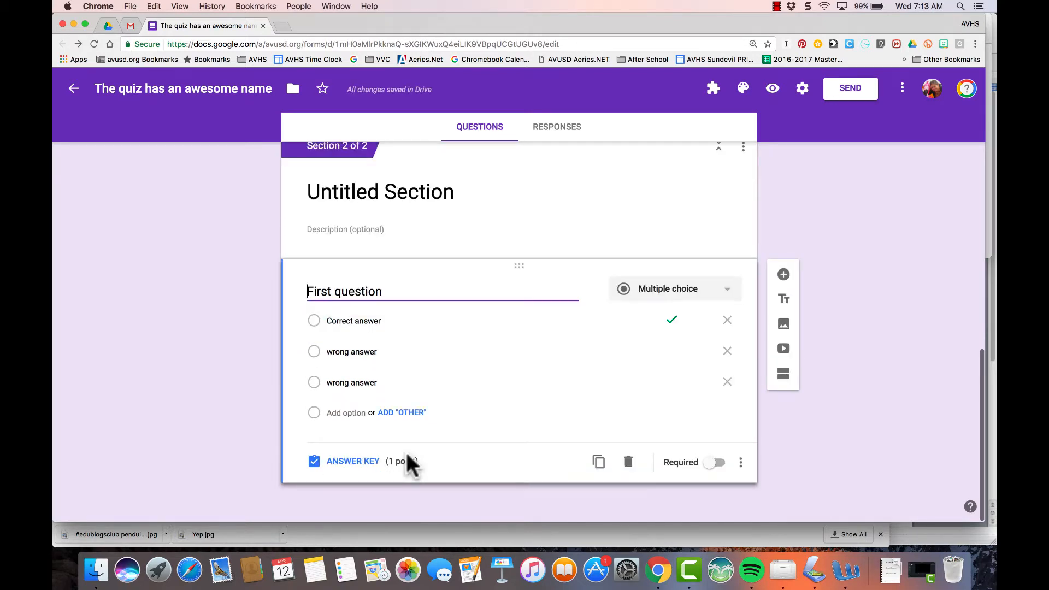
- Turn on shuffled option order for the first question and duplicate the question
{"action": "left_click", "coordinate": [741, 462]}
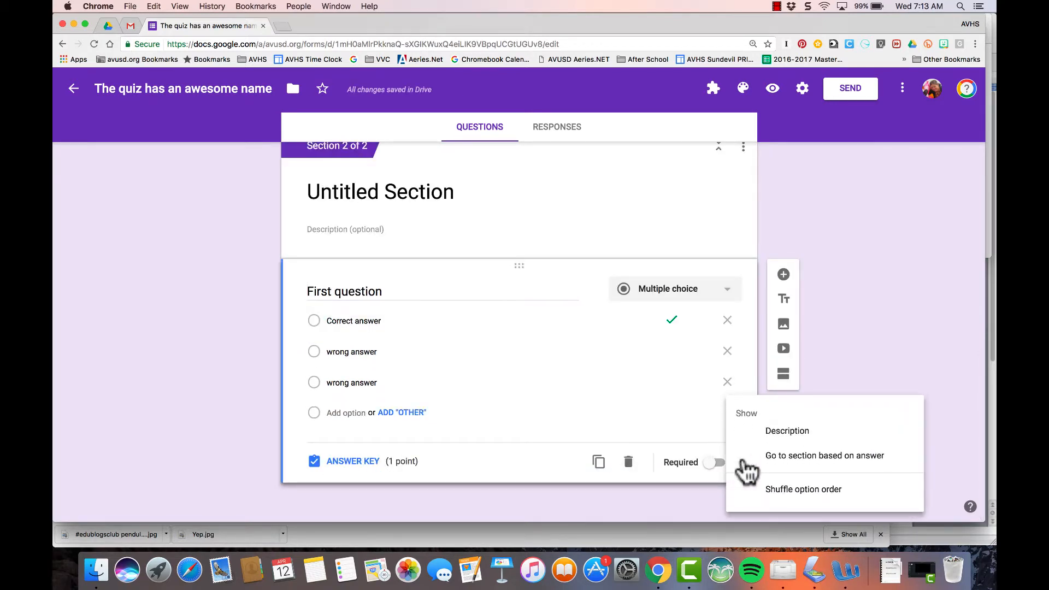
{"action": "left_click", "coordinate": [770, 489]}
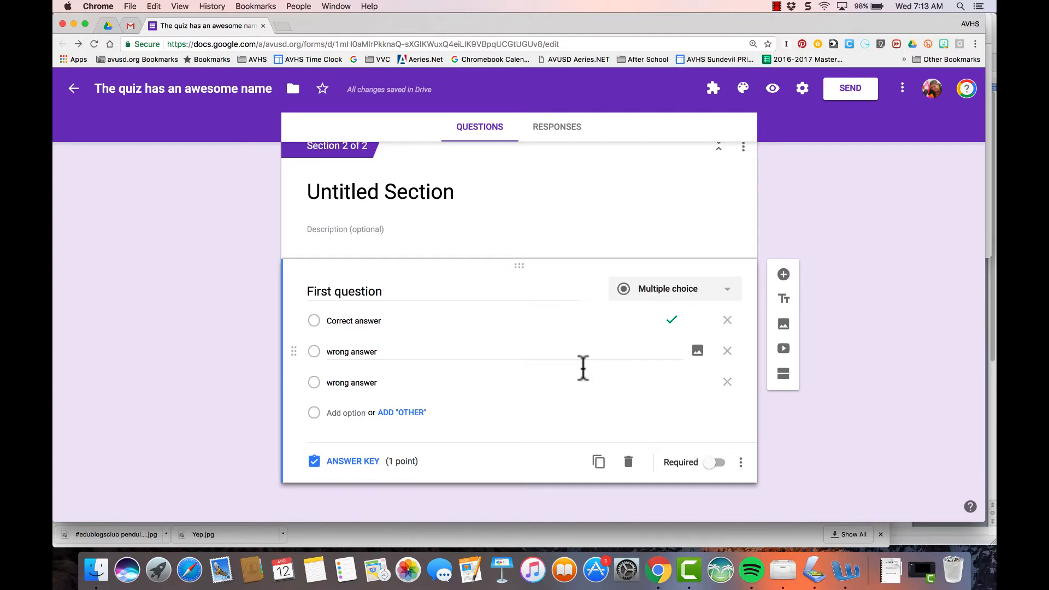
{"action": "left_click", "coordinate": [598, 464]}
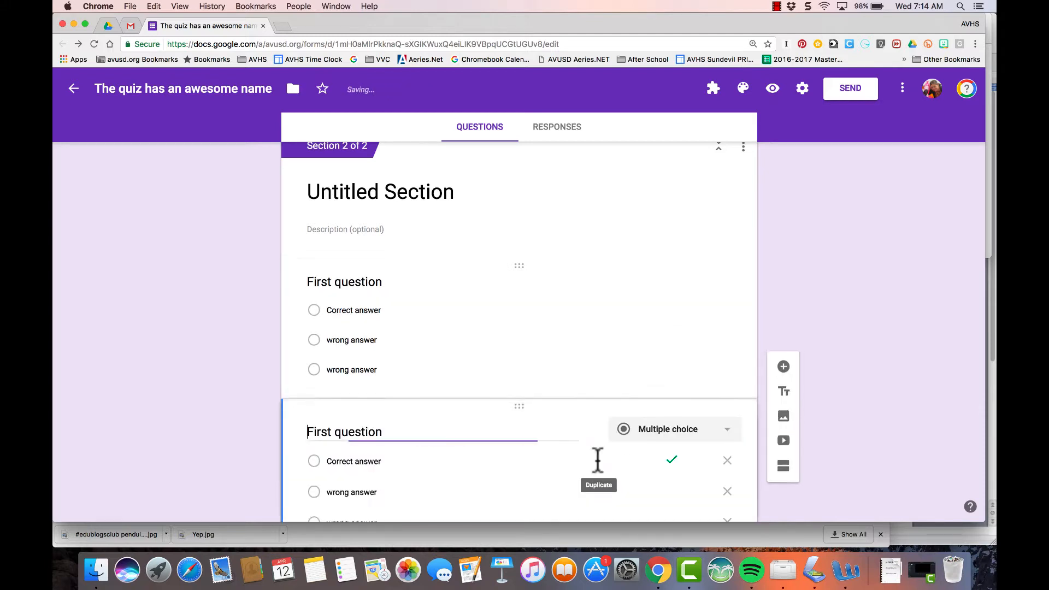
- Change the duplicated question's title to "Second question"
{"action": "left_click", "coordinate": [331, 431]}
{"action": "key", "text": "BackSpace"}
{"action": "key", "text": "BackSpace"}
{"action": "key", "text": "BackSpace"}
{"action": "key", "text": "BackSpace"}
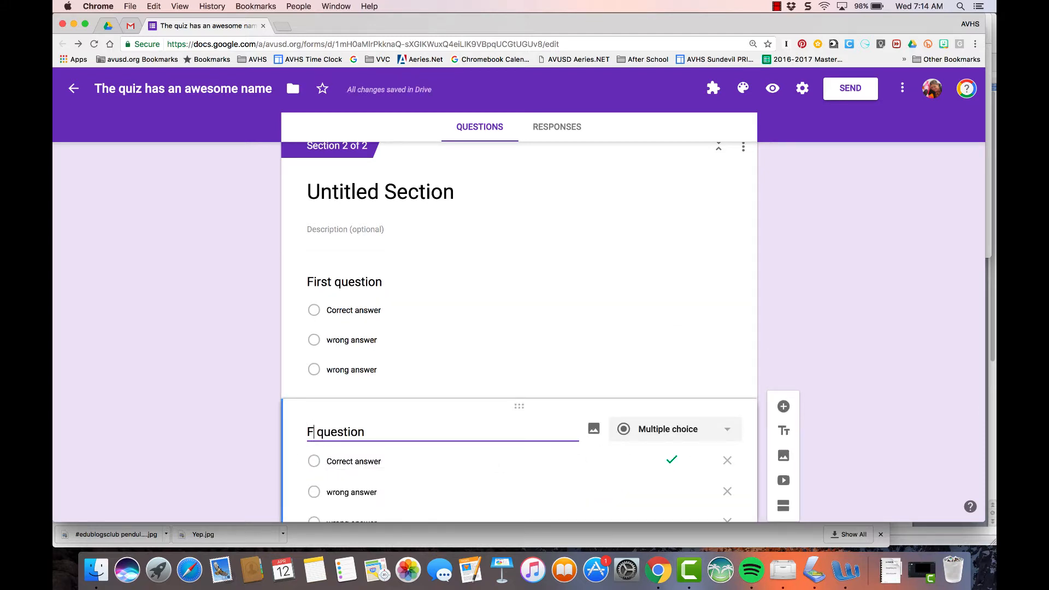
{"action": "key", "text": "BackSpace"}
{"action": "type", "text": "Second"}
- Replace the second question's first two options with "New correct answer" and "new wrong answer"
{"action": "key", "text": "Tab"}
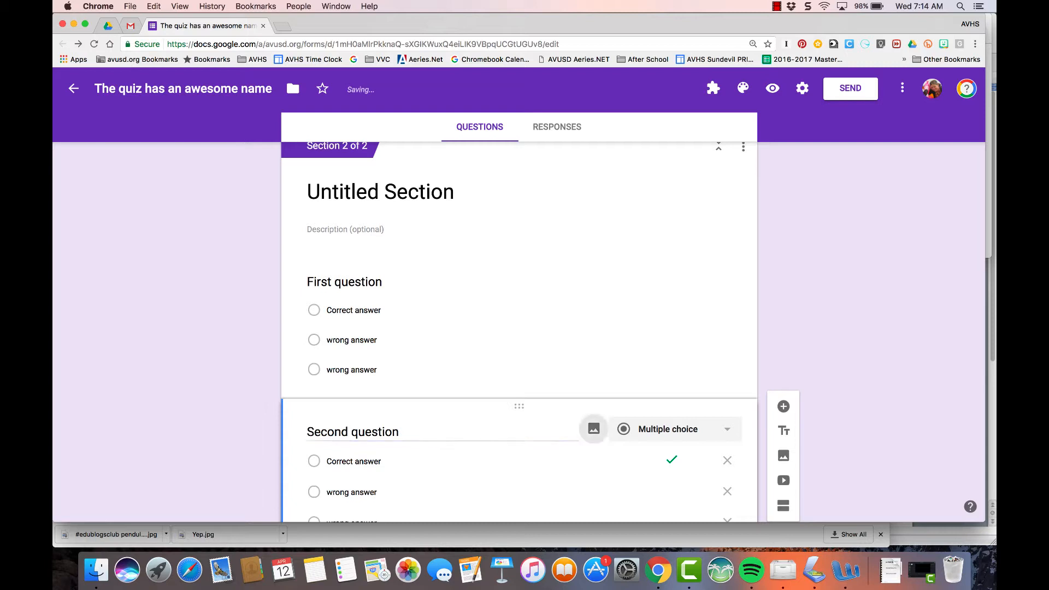
{"action": "key", "text": "Tab"}
{"action": "key", "text": "Tab"}
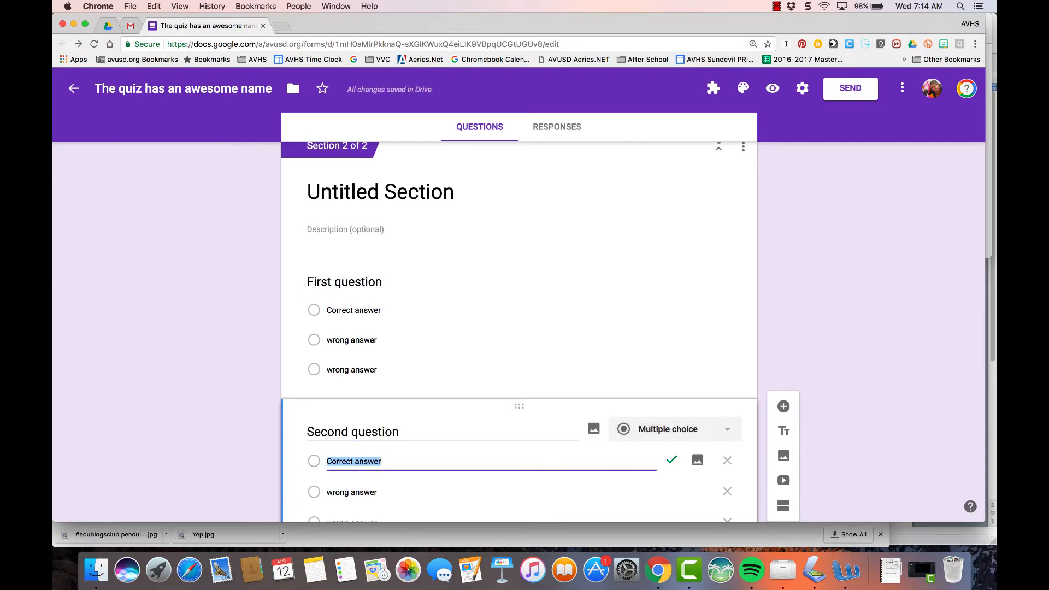
{"action": "type", "text": "New correct answer"}
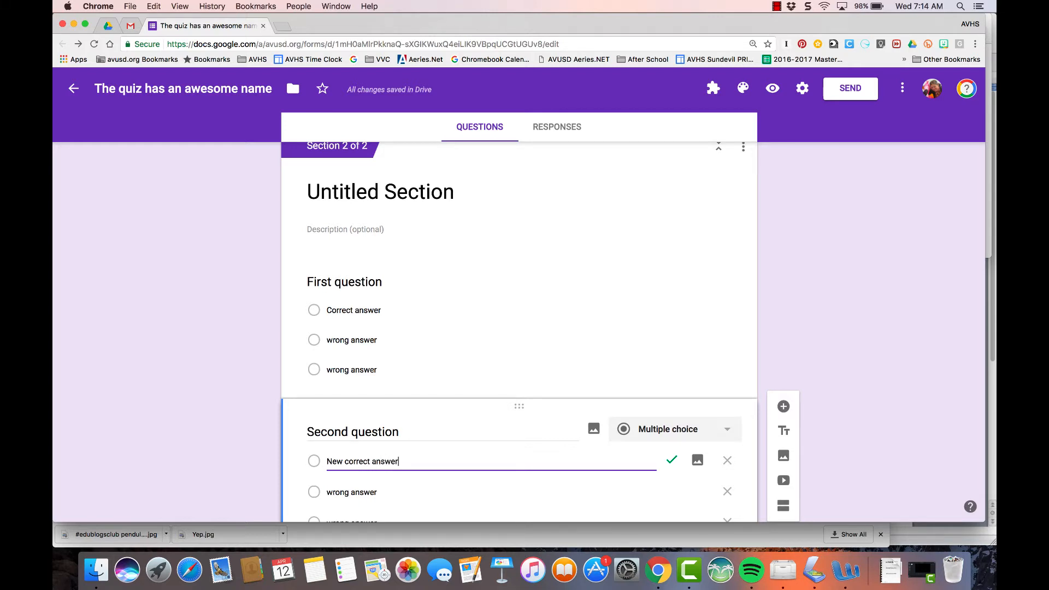
{"action": "key", "text": "Tab"}
{"action": "key", "text": "Tab"}
{"action": "type", "text": "new "}
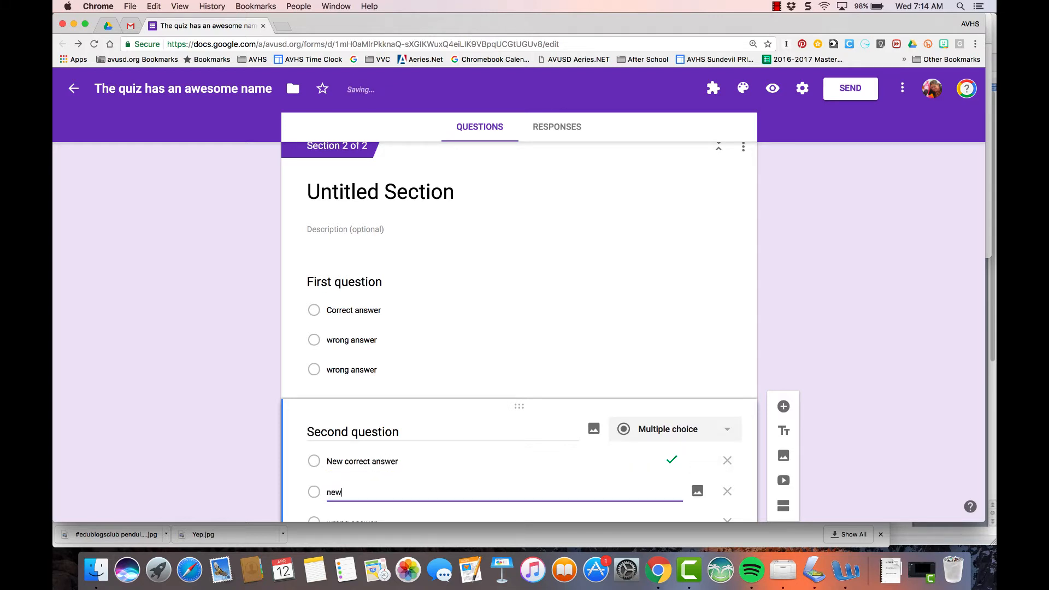
{"action": "type", "text": "wrong answer"}
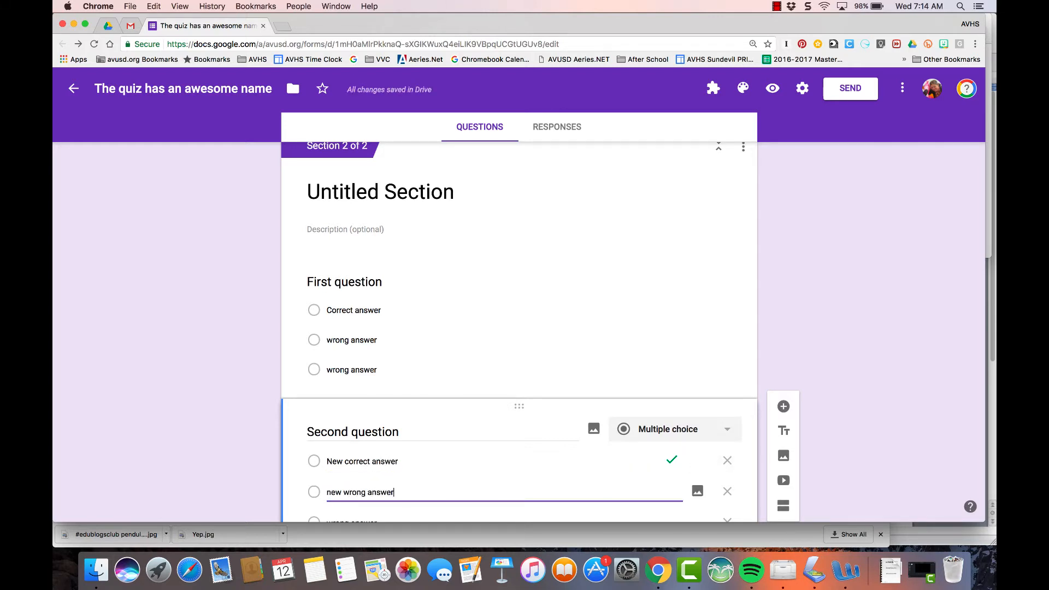
- Replace the second question's third option with "new wrong answer"
{"action": "key", "text": "Tab"}
{"action": "key", "text": "Tab"}
{"action": "key", "text": "Tab"}
{"action": "type", "text": "new w"}
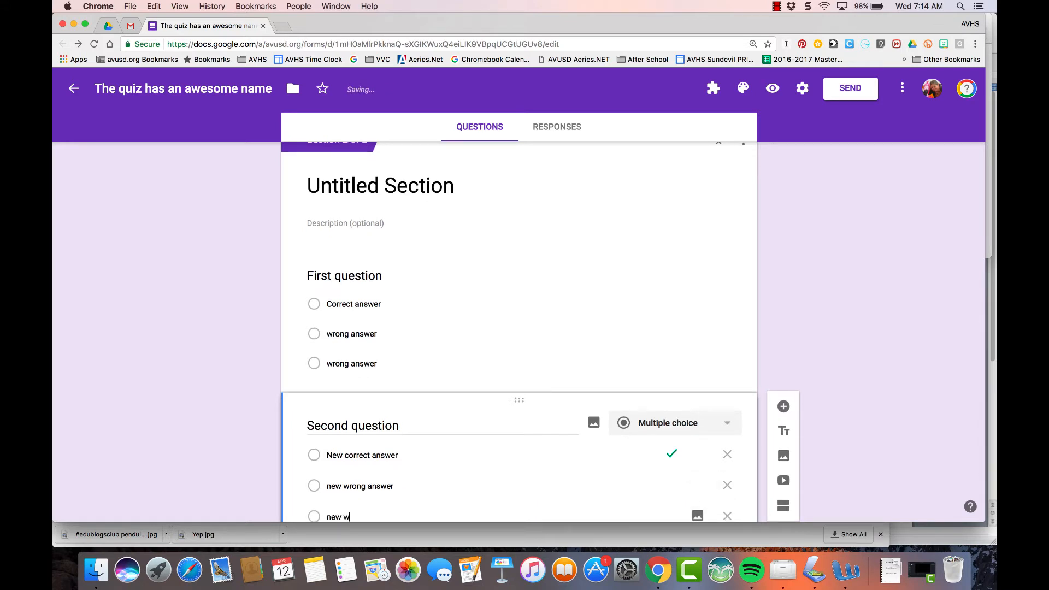
{"action": "type", "text": "rong answer"}
{"action": "scroll", "coordinate": [331, 426], "scroll_direction": "down", "scroll_amount": 3}
{"action": "scroll", "coordinate": [386, 465], "scroll_direction": "down", "scroll_amount": 2}
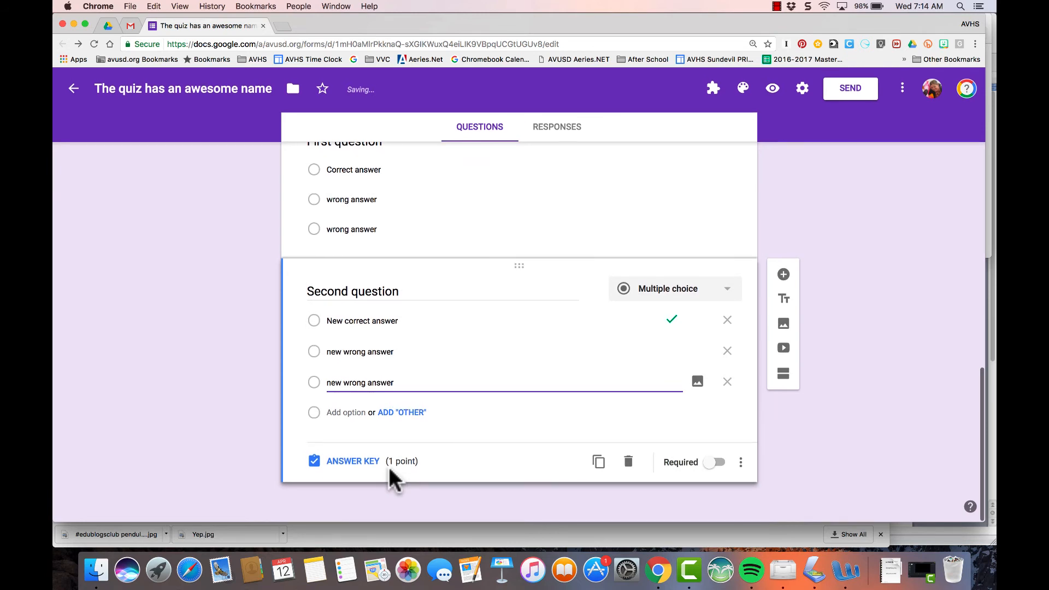